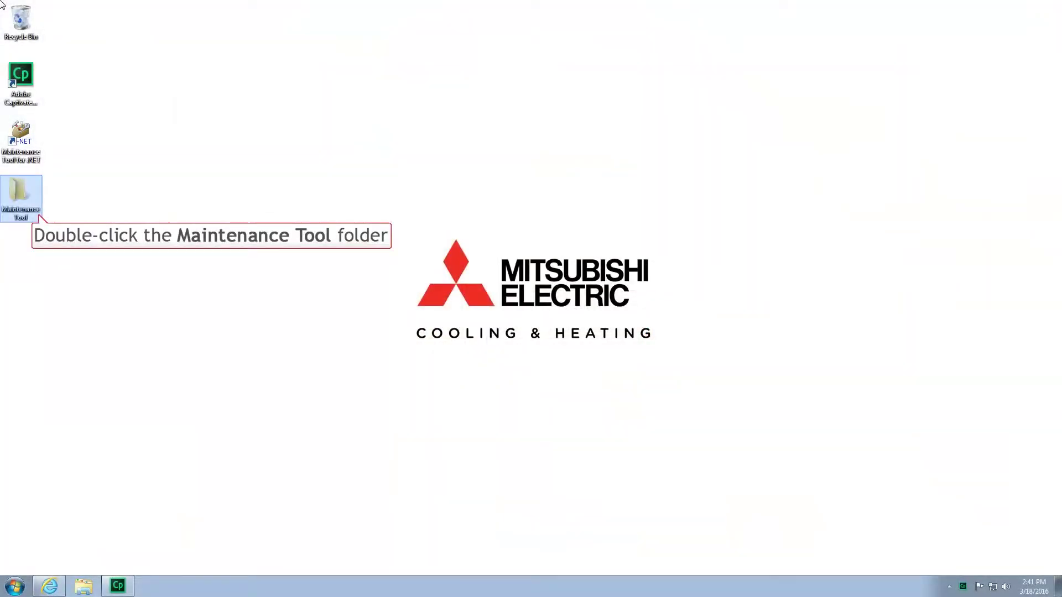
Run Win8DriverInst from Maintenance Tool > CMS-MNG_Driver(win8_x86_x64), allowing the unverified file
double_click(19, 197)
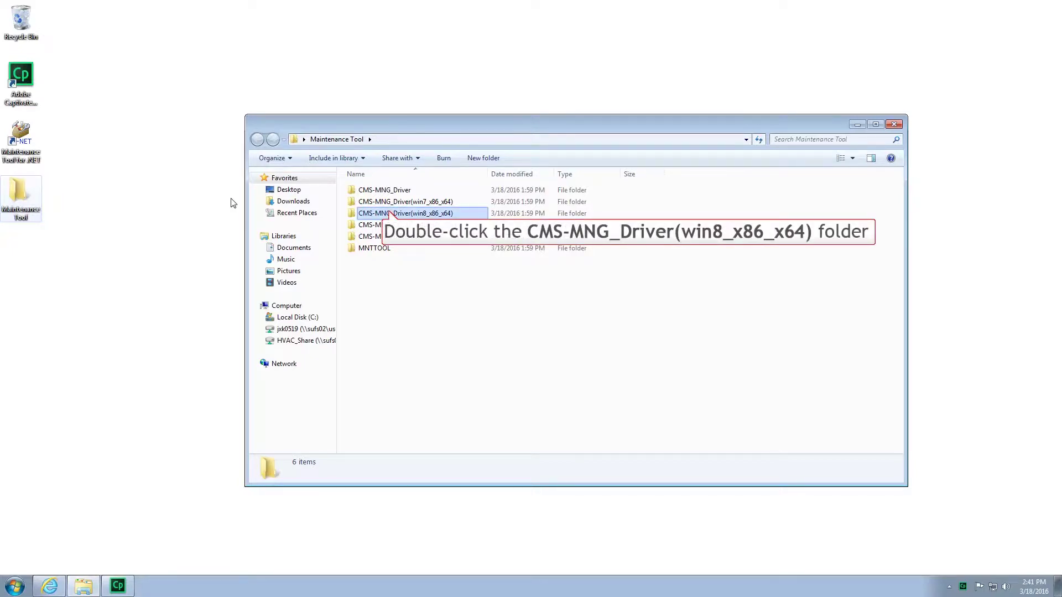
double_click(388, 215)
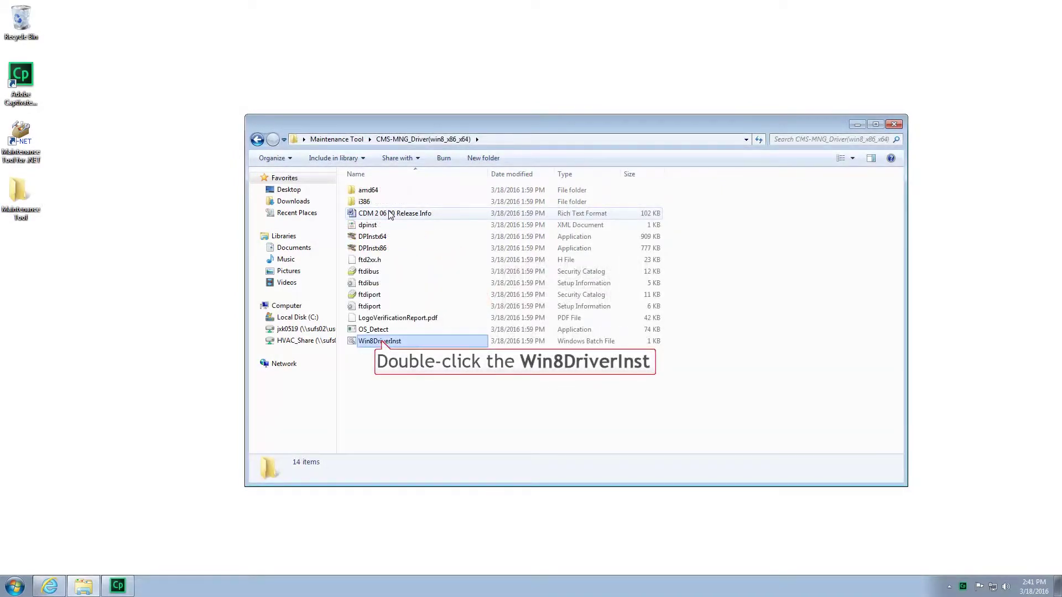
double_click(382, 343)
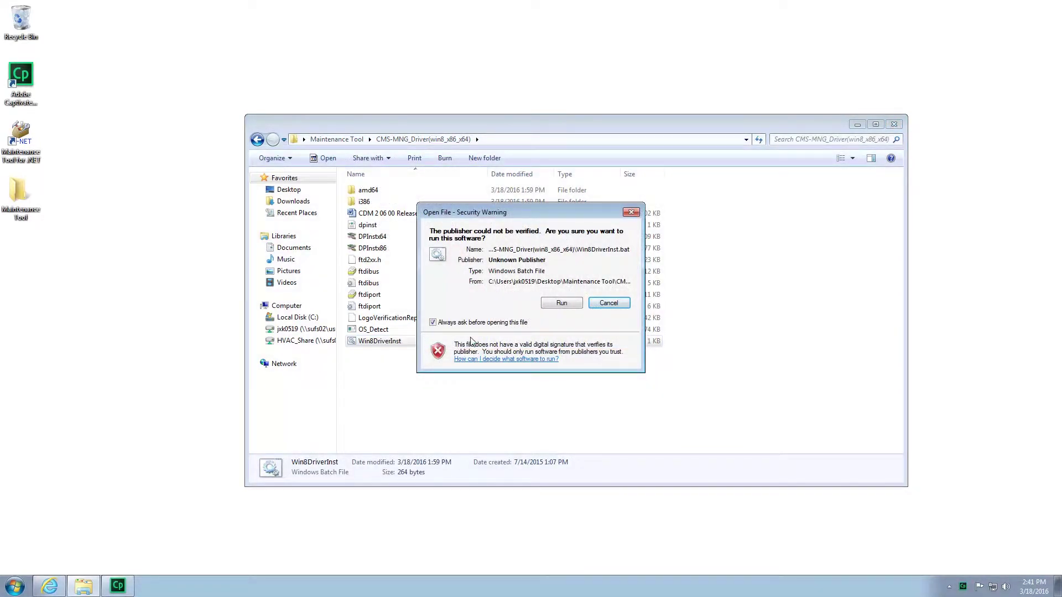
left_click(561, 304)
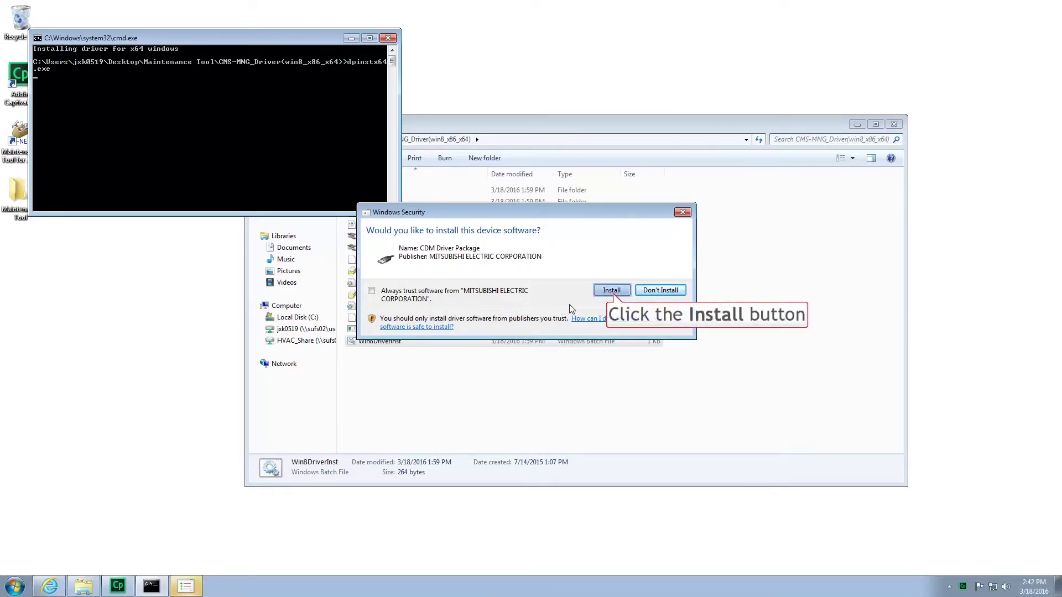
Approve both Mitsubishi CDM Driver Package install prompts, then close the driver folder window
left_click(612, 290)
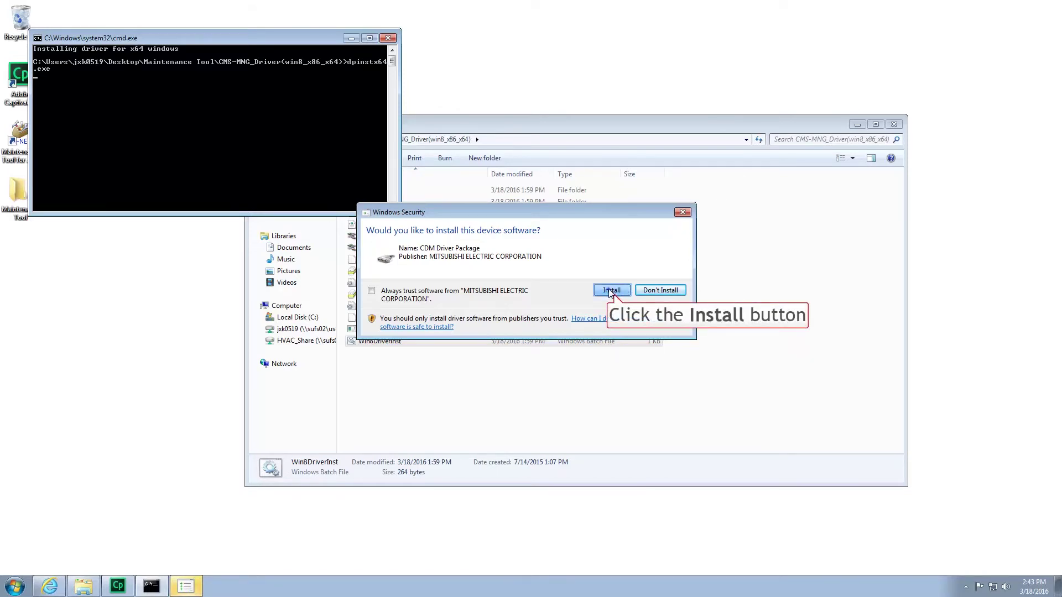
left_click(611, 290)
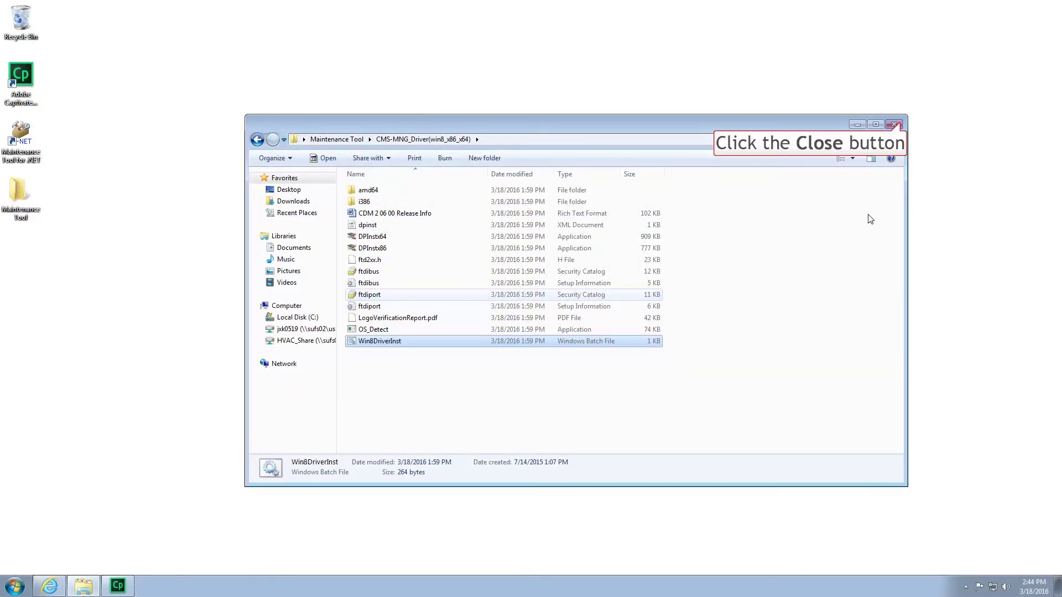
left_click(901, 123)
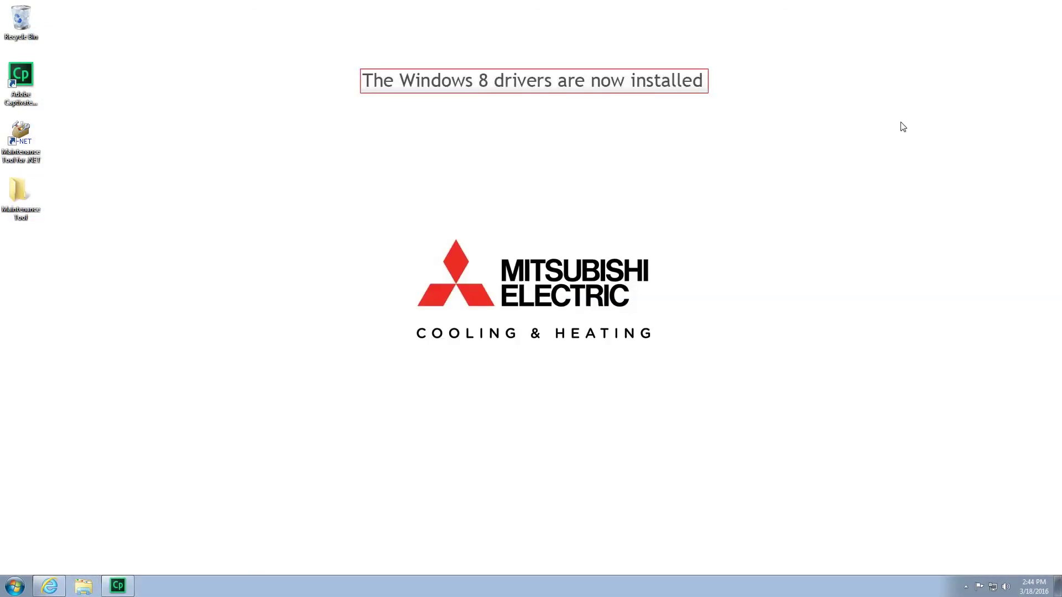